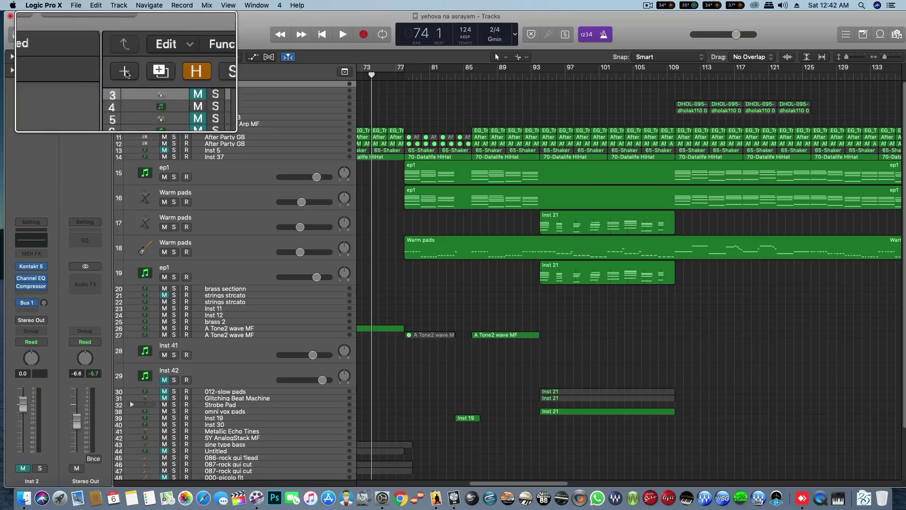
Create one audio track using Input 1 and Output 1 + 2, and enlarge its track height.
click(125, 74)
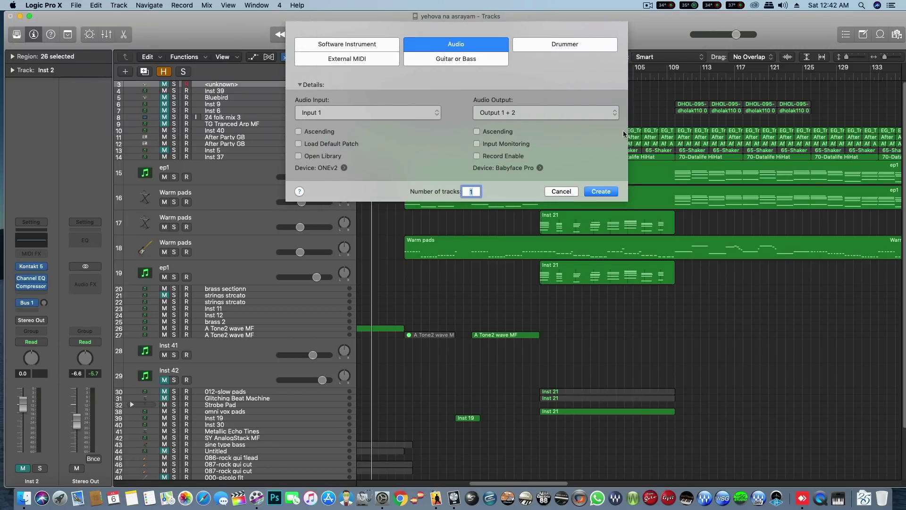
click(601, 191)
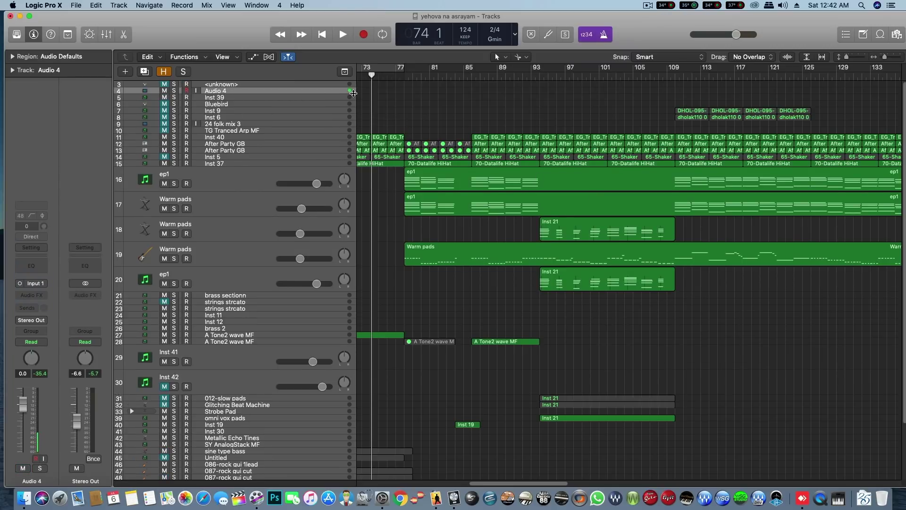
drag(353, 93, 353, 185)
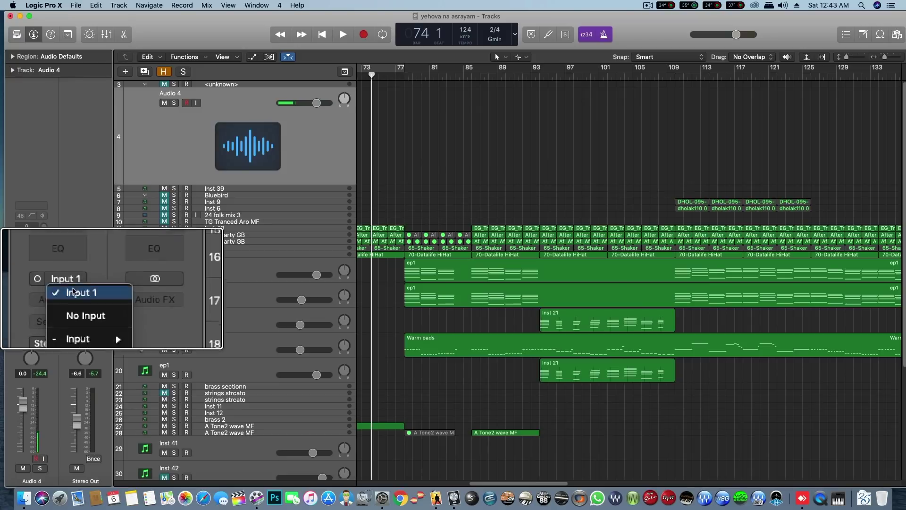
Keep Input 1 as the input of the Audio 4 track and start recording from bar 74.
mouse_move(137, 315)
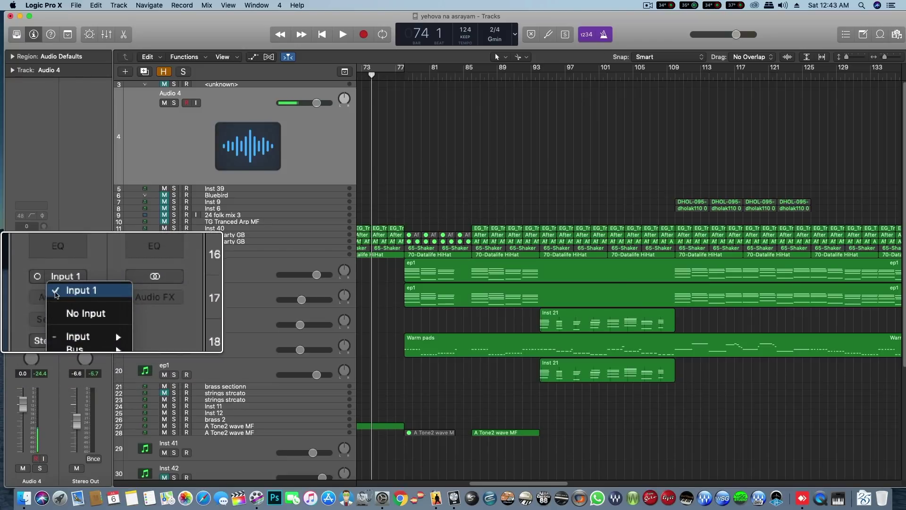
click(56, 290)
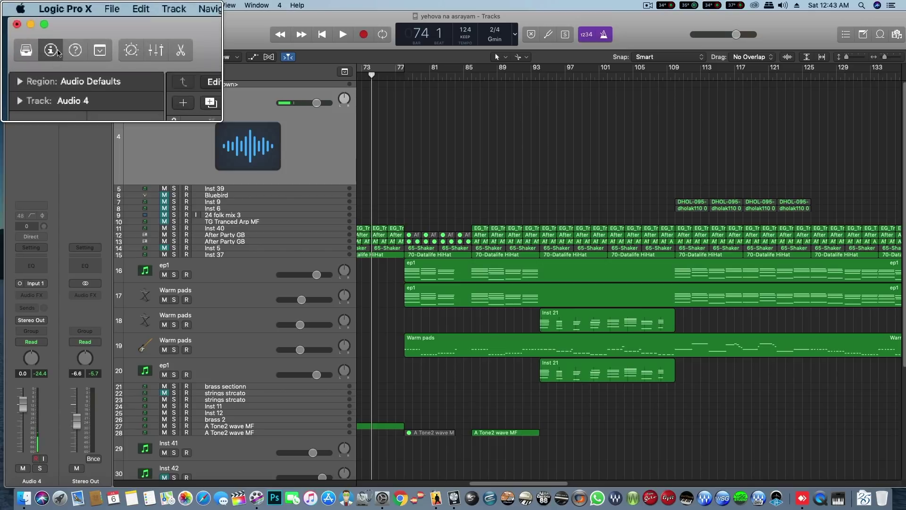
click(31, 33)
click(31, 33)
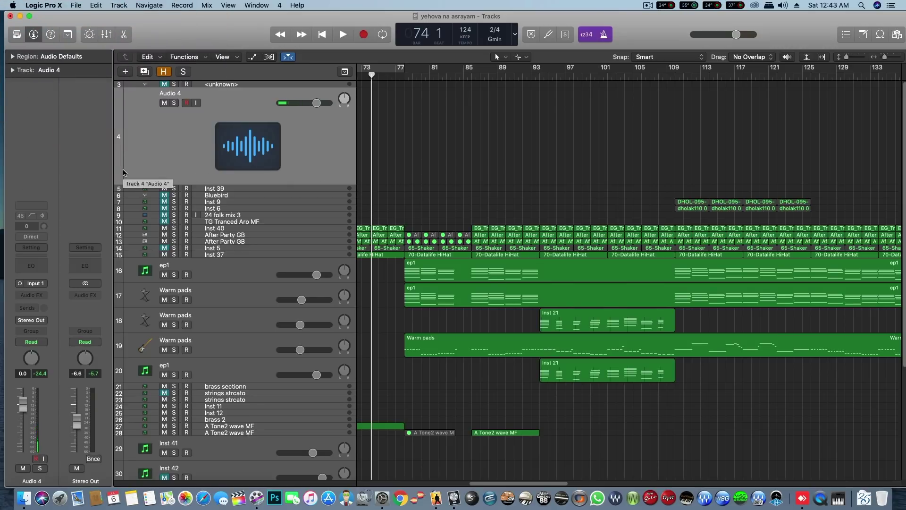
key(r)
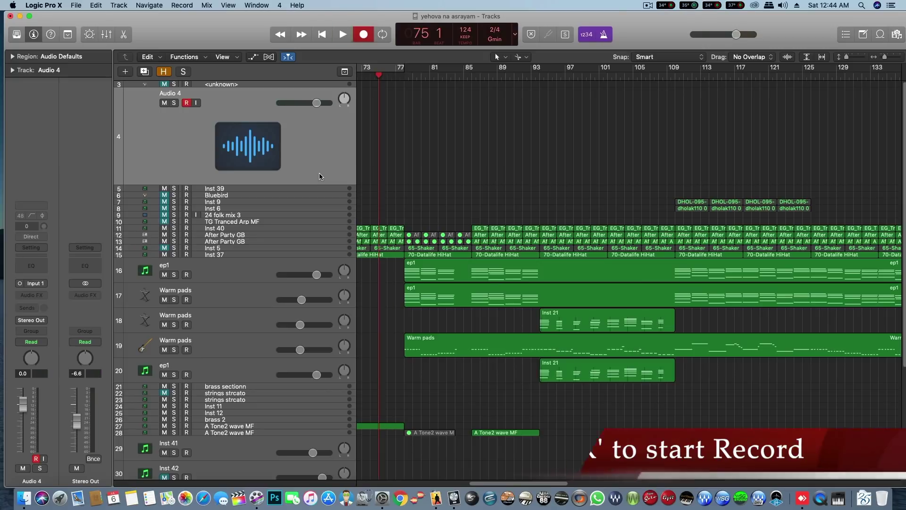
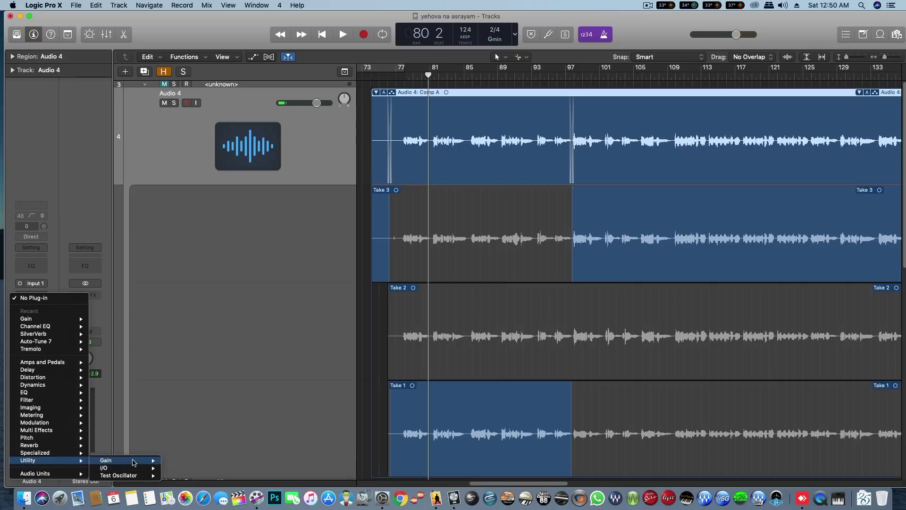
Insert the Gain utility plug-in on Audio 4 and raise its gain to about +21.9 dB during playback.
mouse_move(121, 461)
click(178, 460)
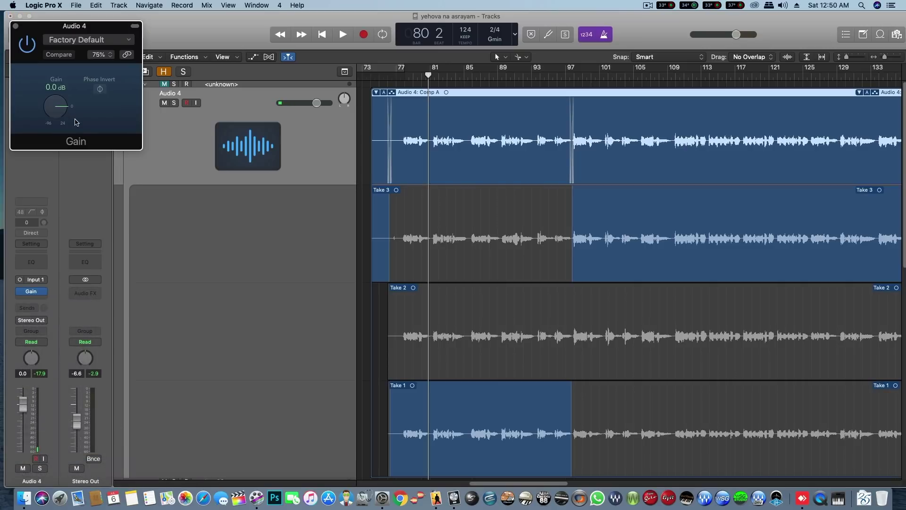
key(space)
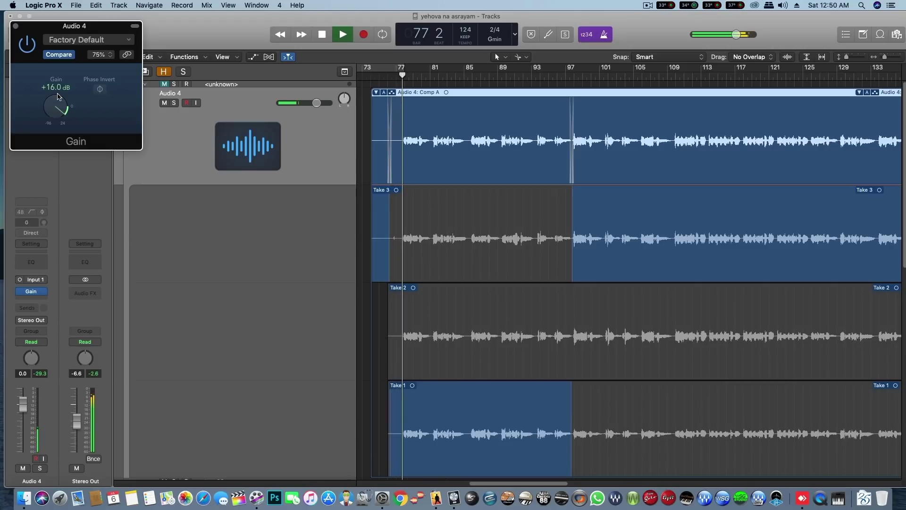
drag(57, 107, 21, 48)
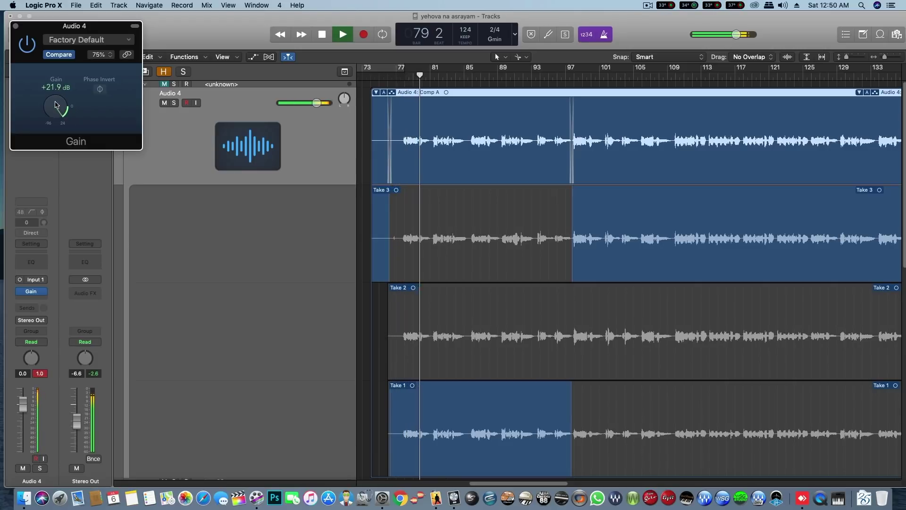
key(space)
click(16, 26)
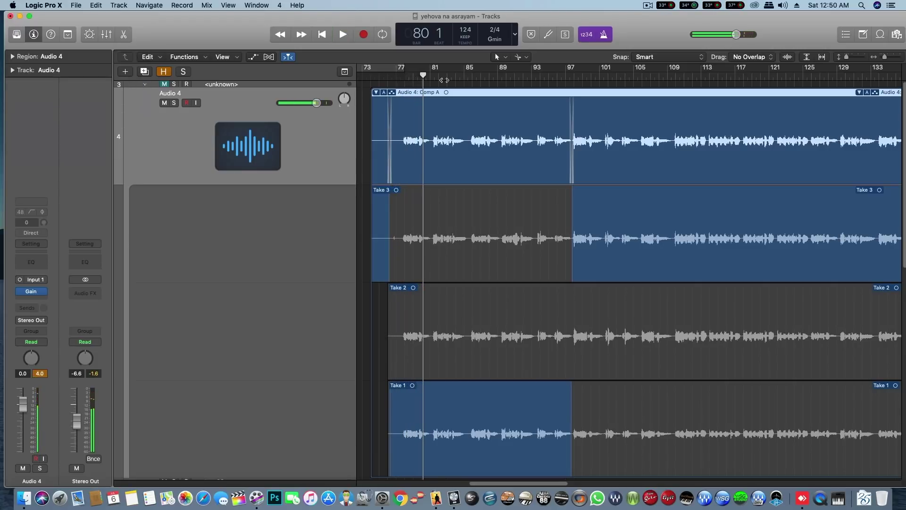
Play the Audio 4 comp from bar 77 to bar 97 to review the takes.
click(389, 77)
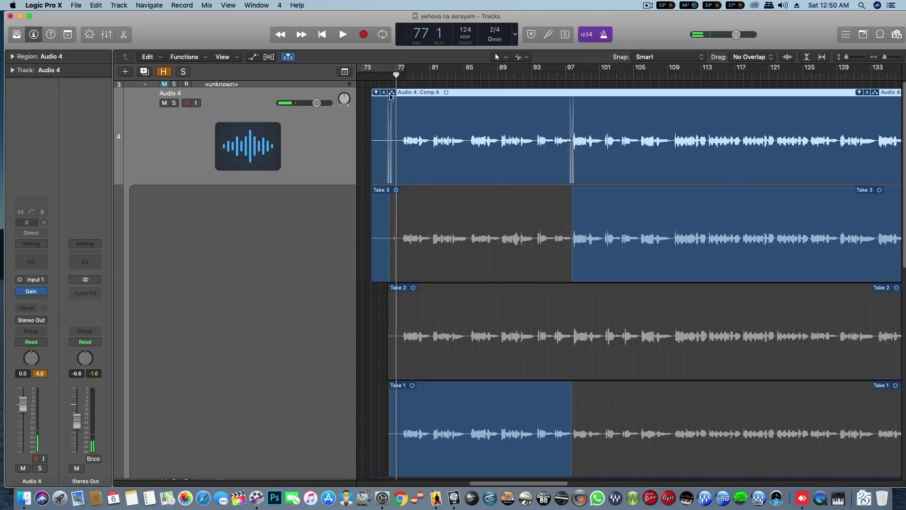
key(space)
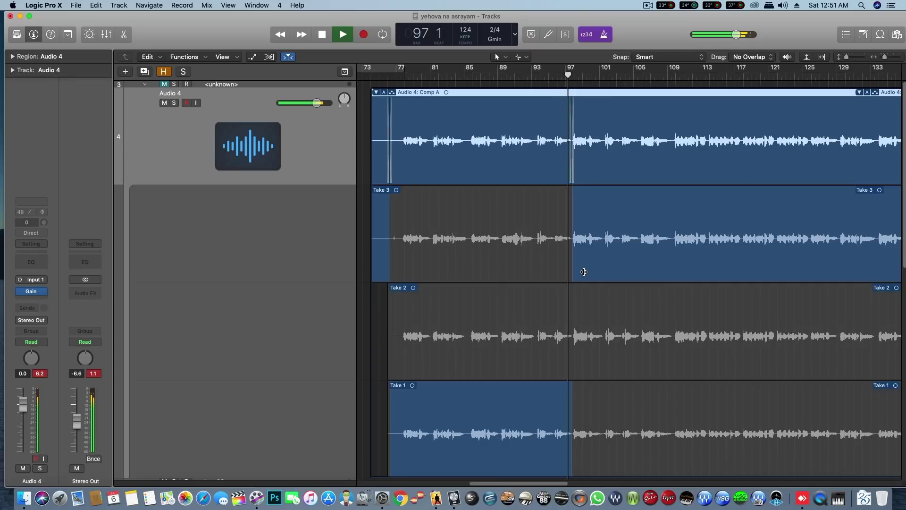
key(space)
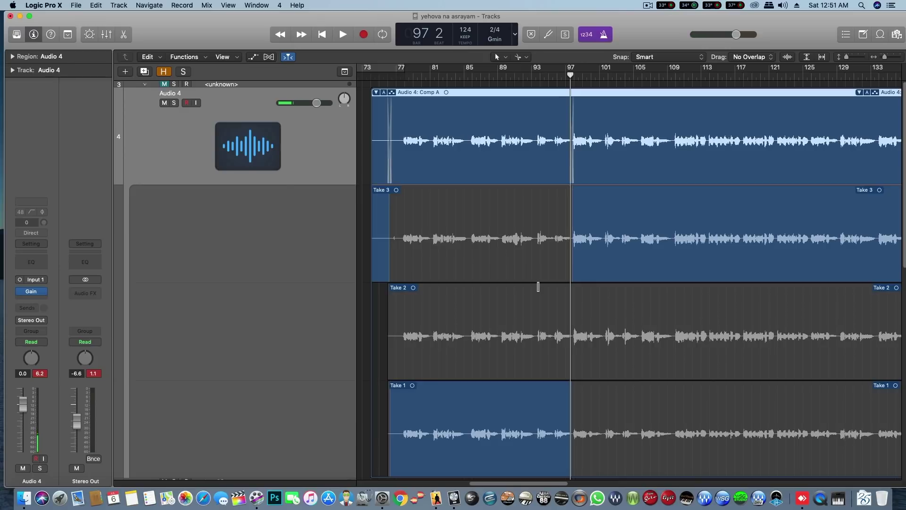
Use Take 2 in the comp from about bar 93 to bar 97 and play the passage back.
mouse_move(541, 290)
mouse_down()
mouse_move(572, 290)
mouse_move(531, 295)
mouse_up()
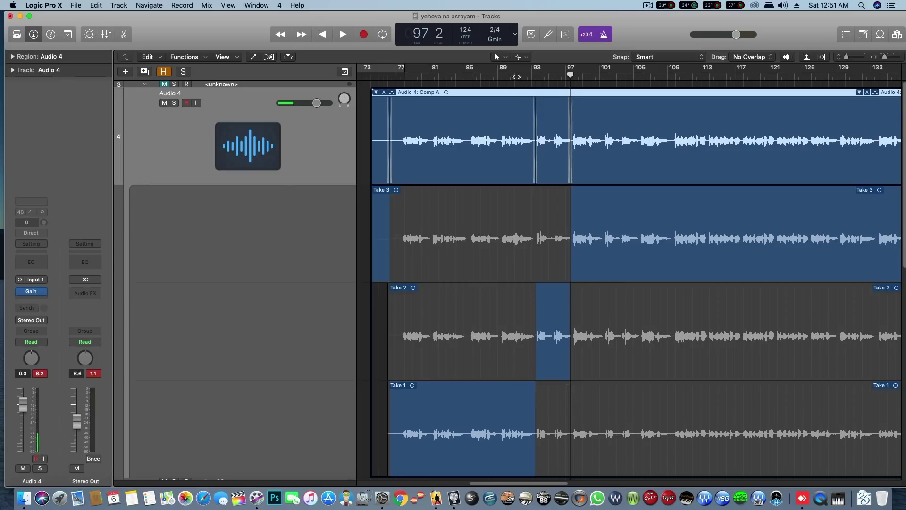
double_click(515, 76)
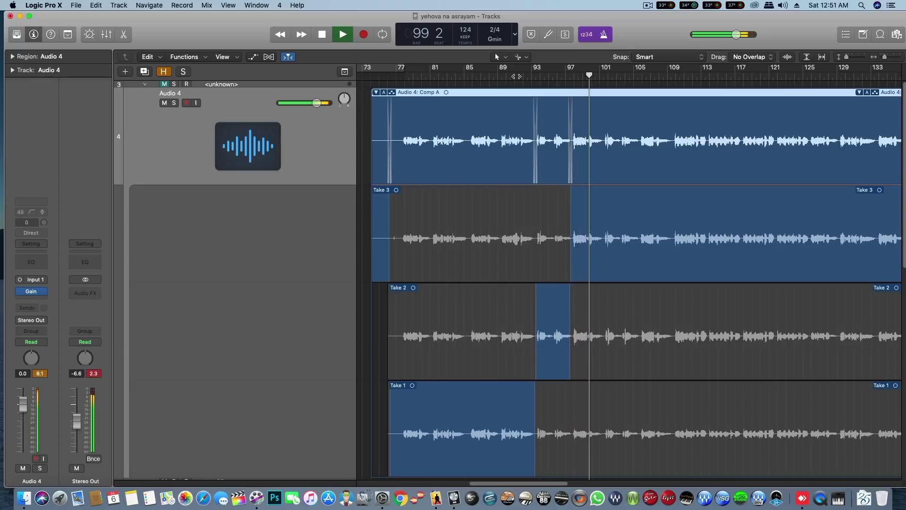
key(space)
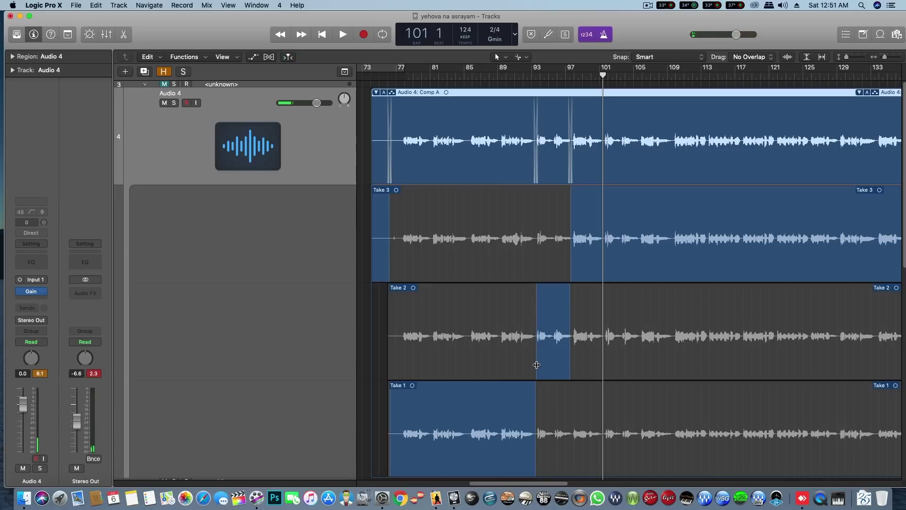
Move the start of the Take 2 section to about bar 95 and play the transition back.
drag(536, 365, 553, 367)
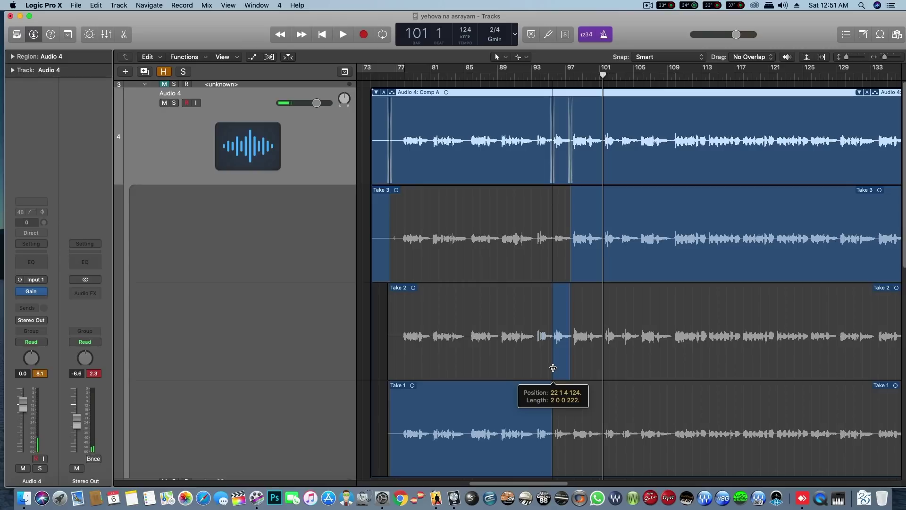
click(521, 81)
key(space)
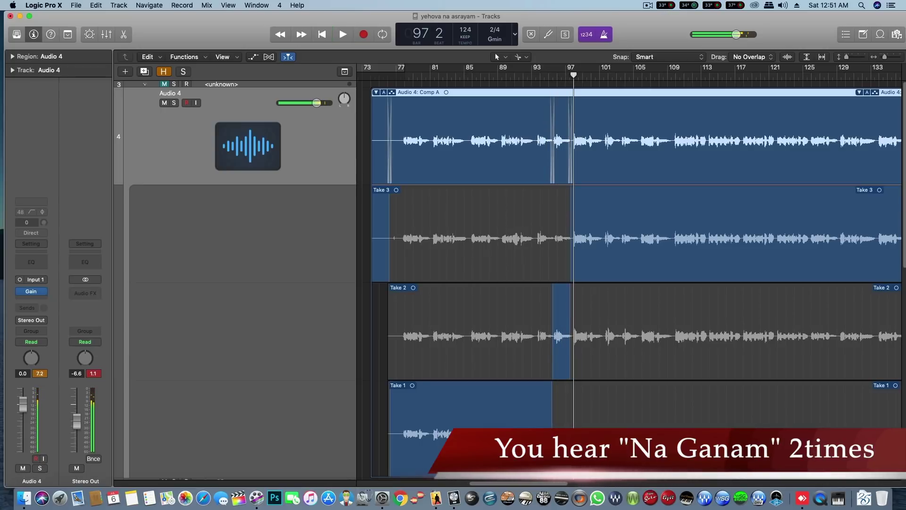
Extend the Take 2 section to about bar 99 and also use Take 2 from about bar 109 to 111.
scroll(537, 426, down, 1)
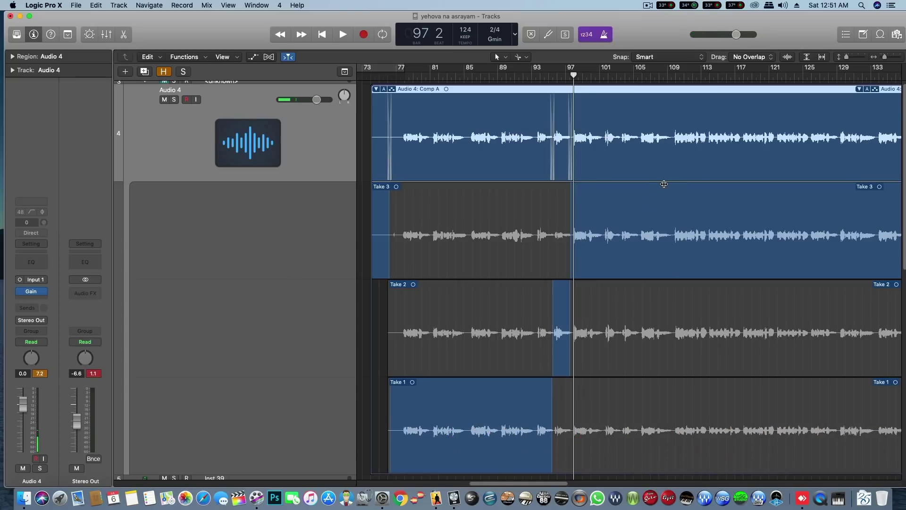
mouse_move(664, 184)
mouse_down()
mouse_move(708, 202)
mouse_move(678, 205)
mouse_move(667, 189)
mouse_up()
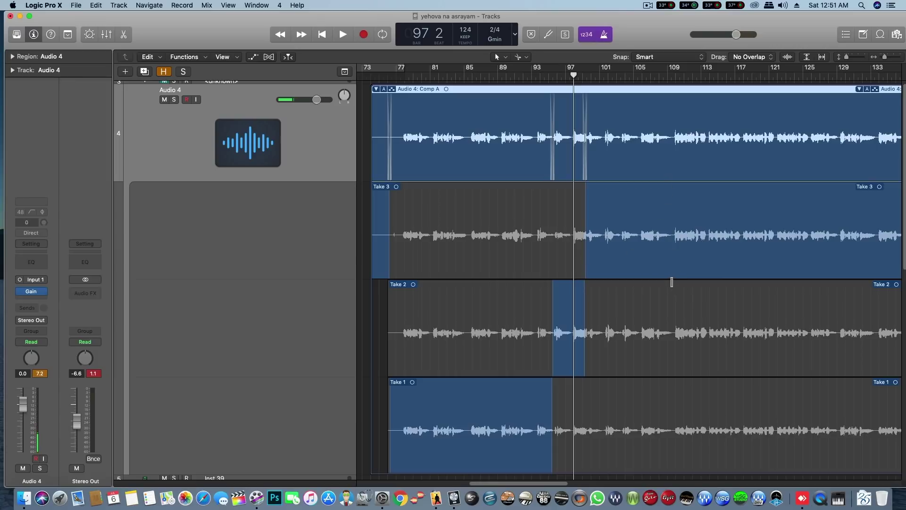
drag(672, 283, 688, 342)
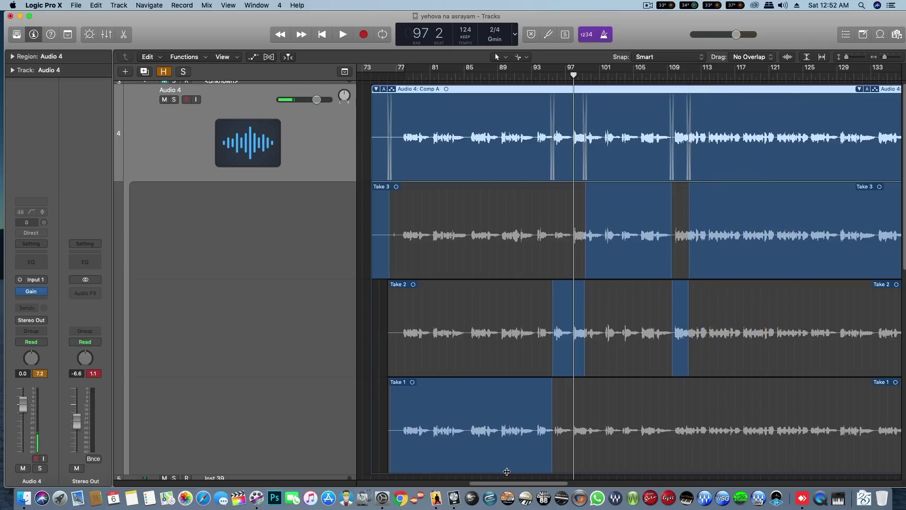
Collapse the Audio 4 take folder to the comp alone and expand it again.
mouse_move(514, 486)
mouse_down()
mouse_move(564, 486)
mouse_move(527, 491)
mouse_up()
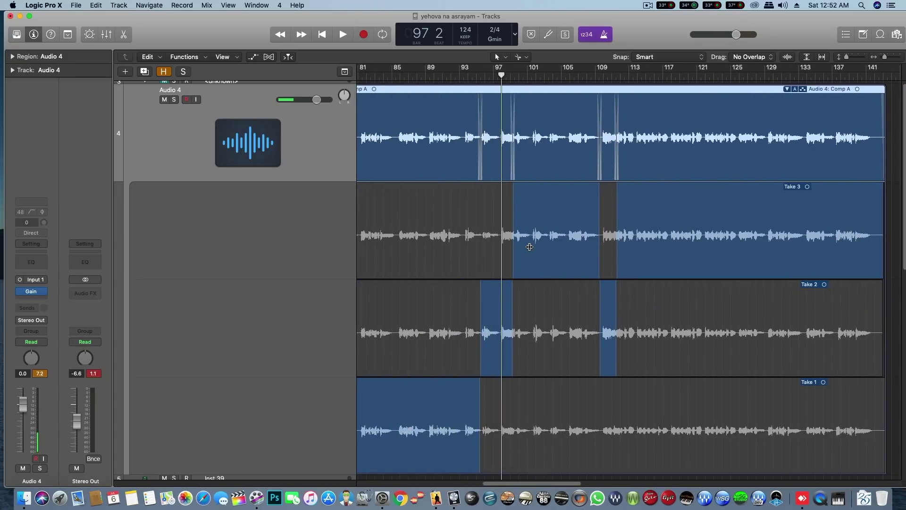
scroll(219, 168, up, 1)
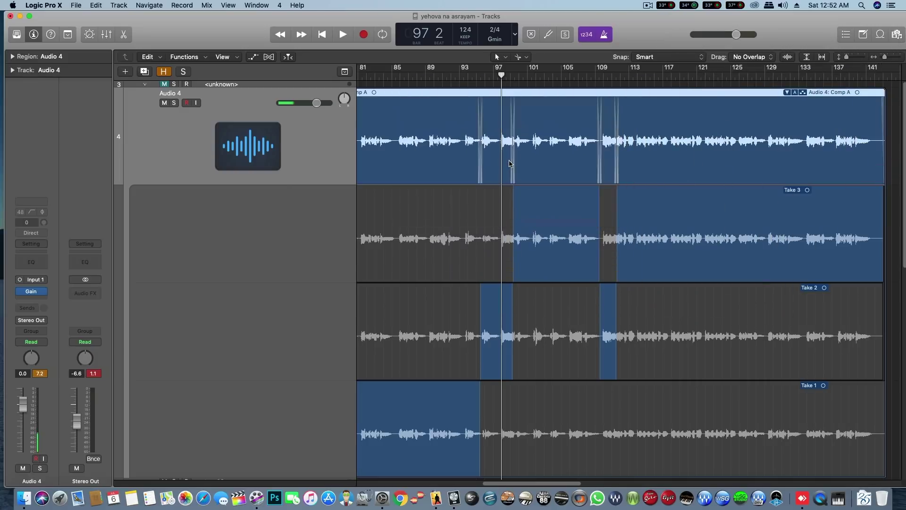
drag(524, 482, 481, 475)
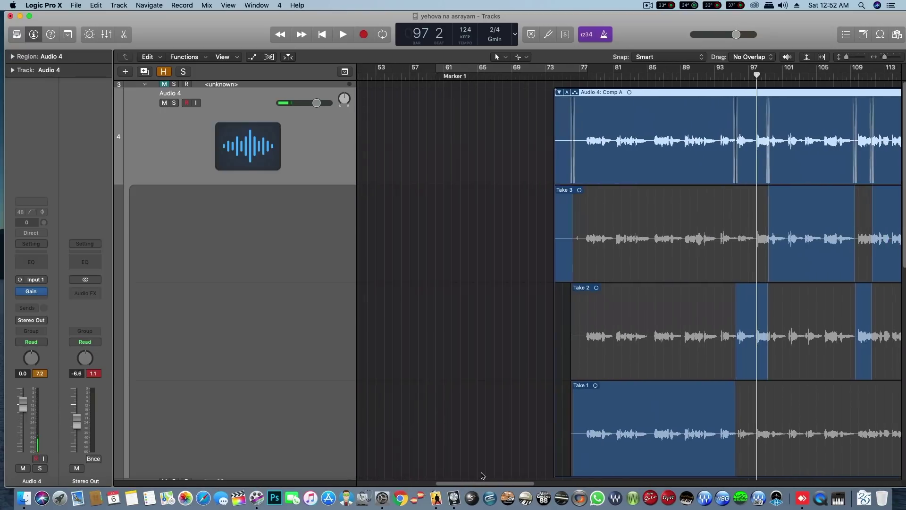
click(558, 92)
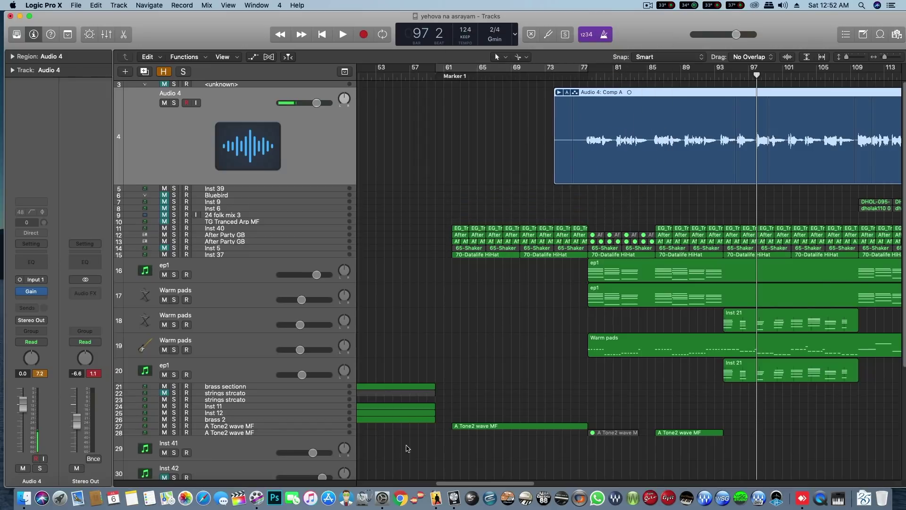
drag(472, 486, 505, 490)
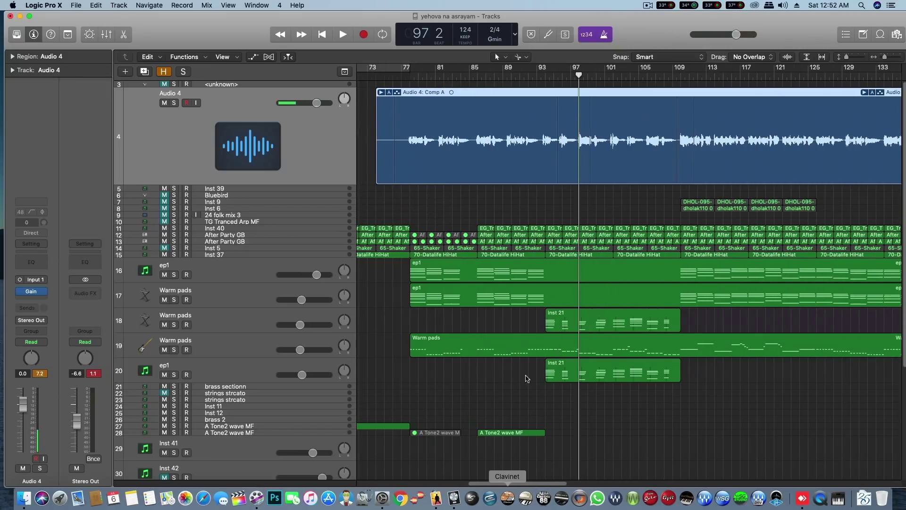
click(381, 93)
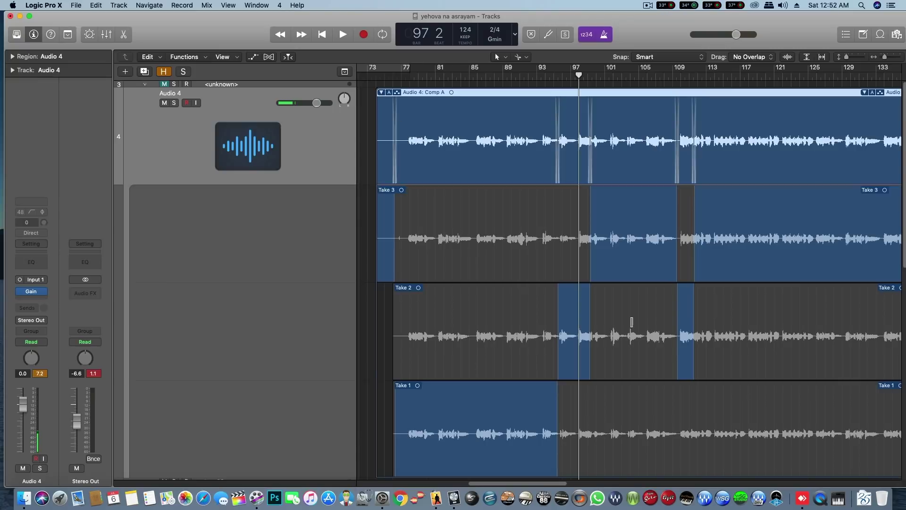
Use Take 1 from about bar 118 to 127 and Take 2 from about bar 129 to 133 in the comp.
drag(533, 485, 562, 485)
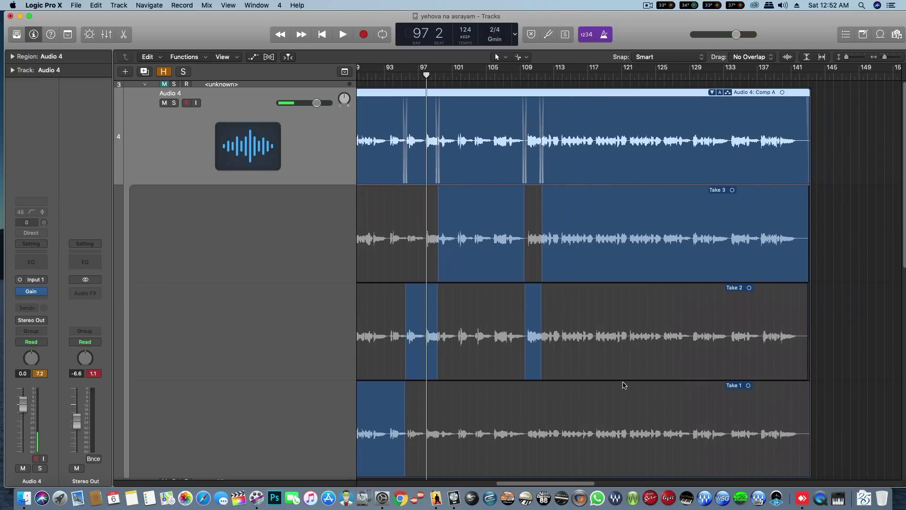
drag(603, 386, 674, 397)
drag(690, 313, 725, 330)
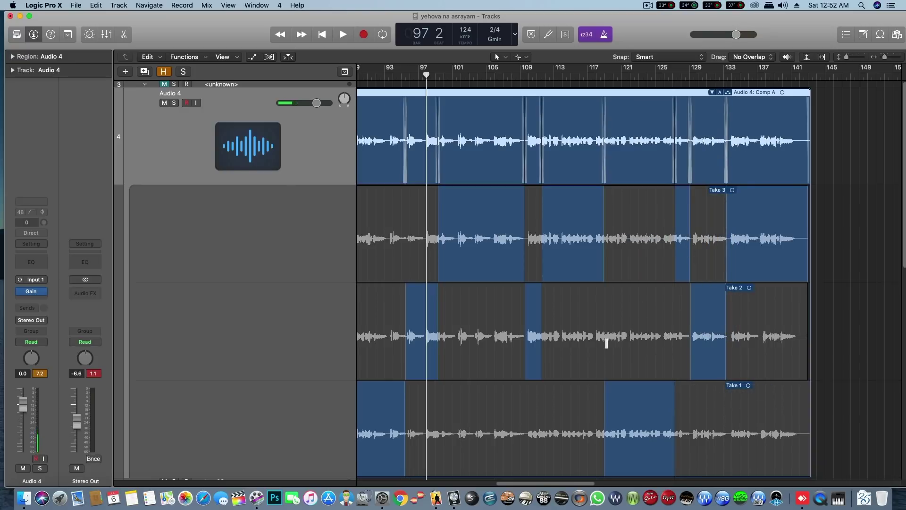
drag(554, 483, 524, 488)
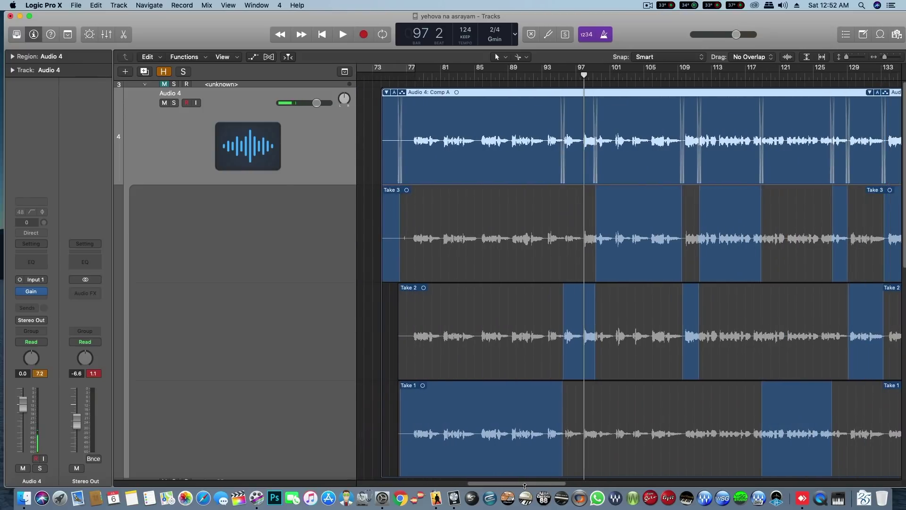